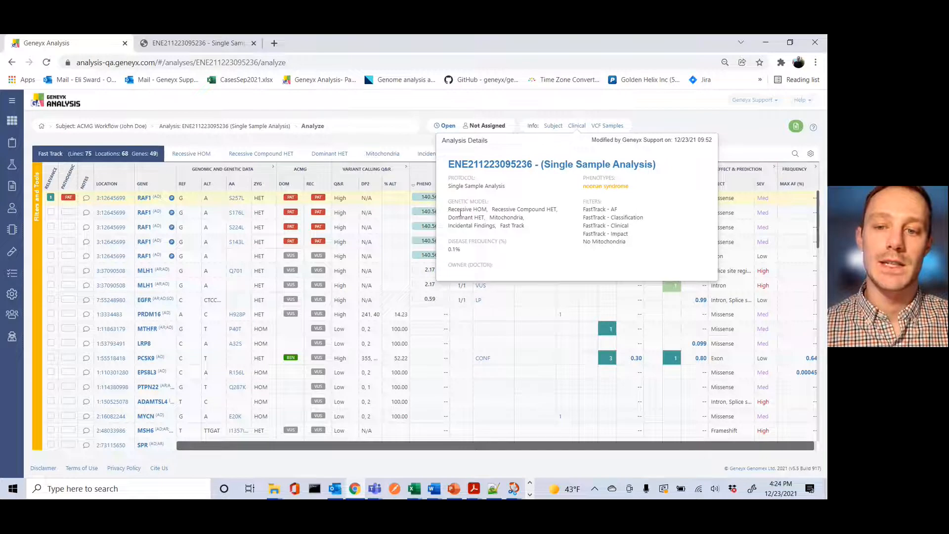
# Step: Review the filters, phenotype and disease frequency applied to the Fast Track variants in the Filters and Tools settings
pyautogui.click(338, 142)
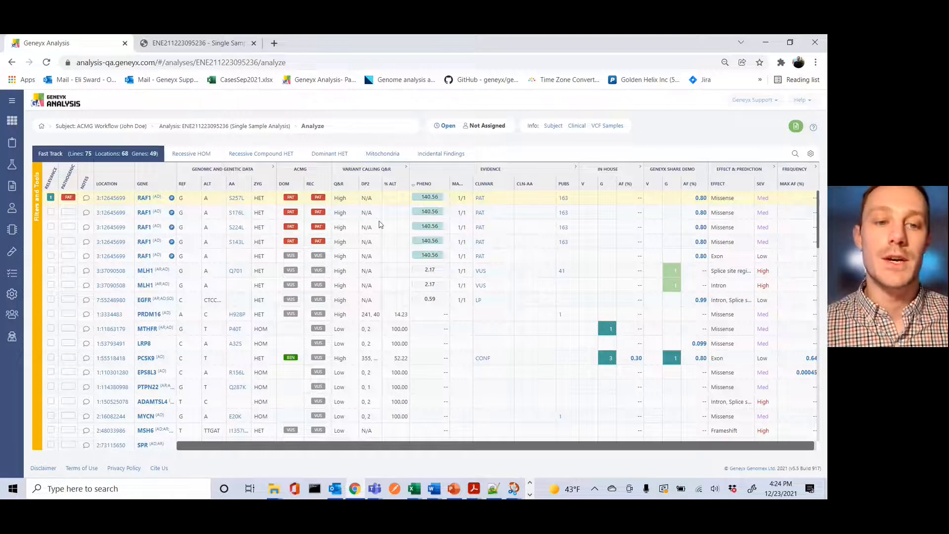
pyautogui.click(37, 214)
pyautogui.click(40, 280)
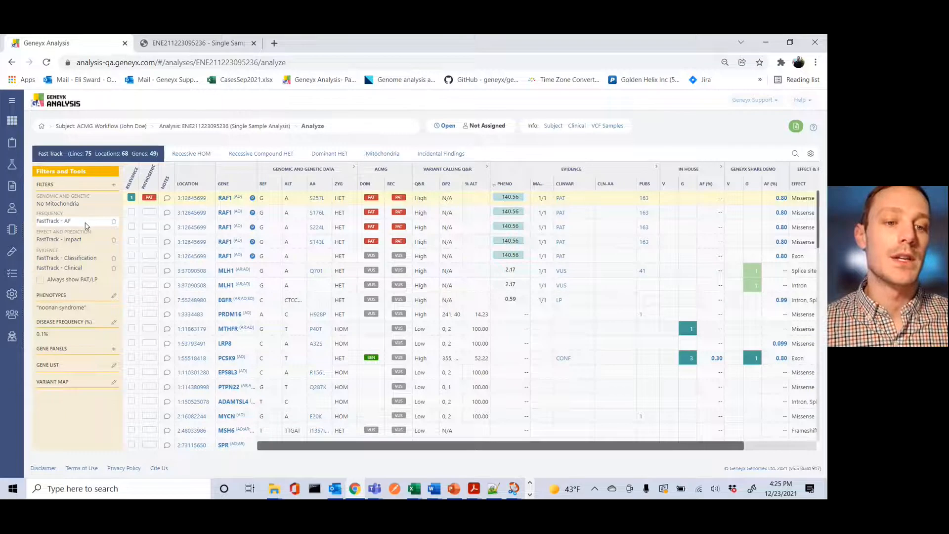
pyautogui.moveTo(86, 225)
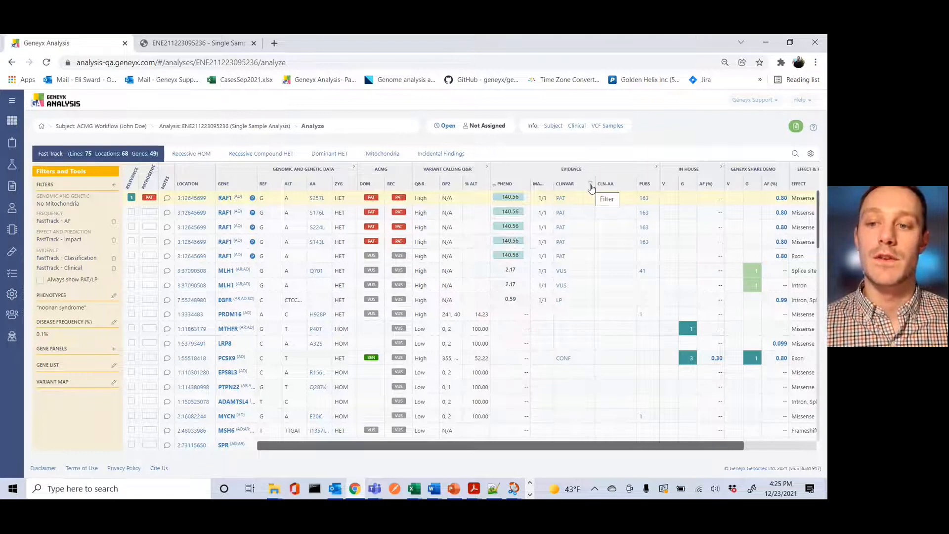
# Step: Filter the Fast Track variants by ClinVar classification to only PAT and LP, and collapse the filter tools
pyautogui.click(591, 186)
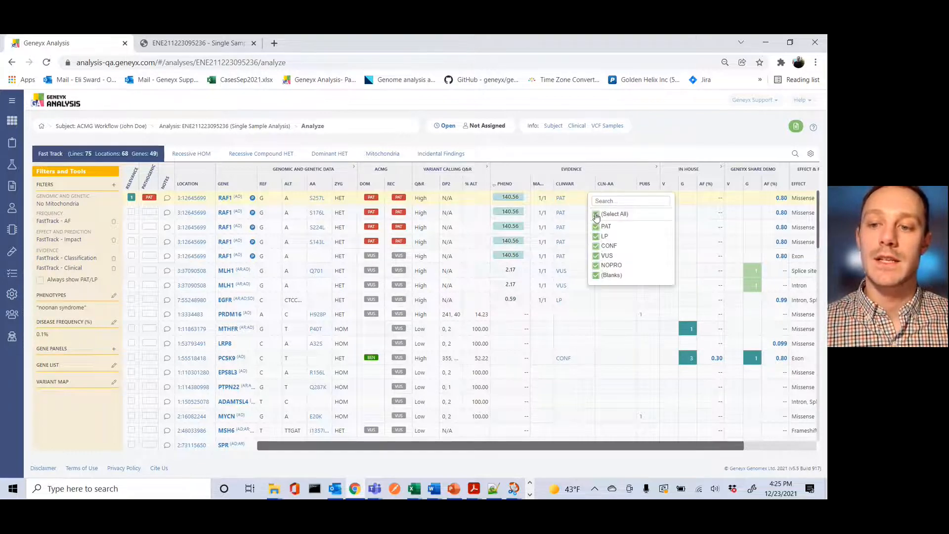
pyautogui.click(596, 215)
pyautogui.click(596, 227)
pyautogui.click(597, 236)
pyautogui.click(600, 168)
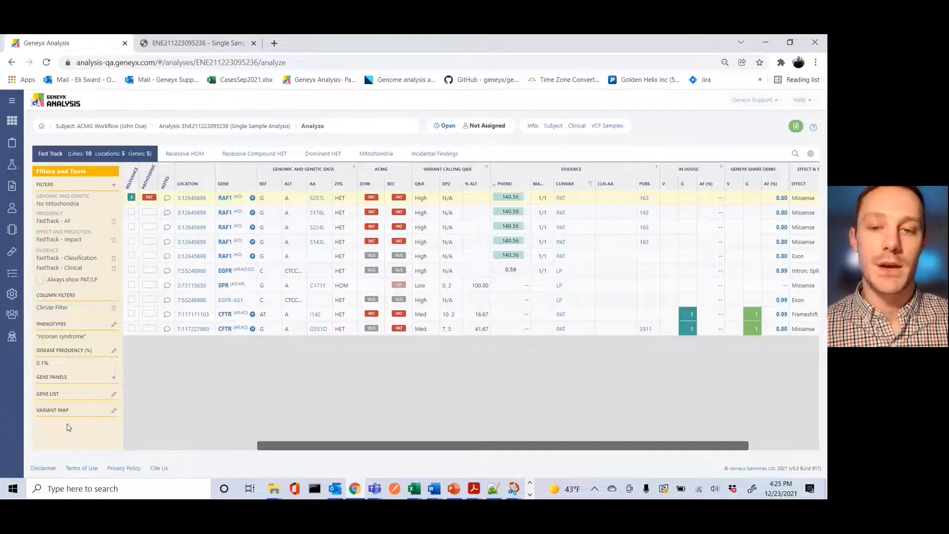
pyautogui.click(72, 171)
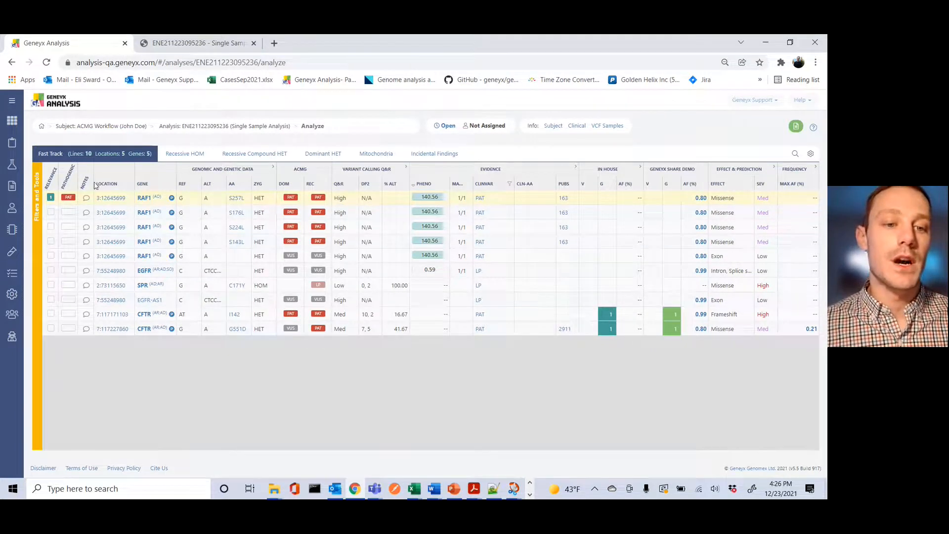
# Step: View the RAF1 S257L variant's location in the genome browser, and review the gene's disease and phenotype associations
pyautogui.click(106, 198)
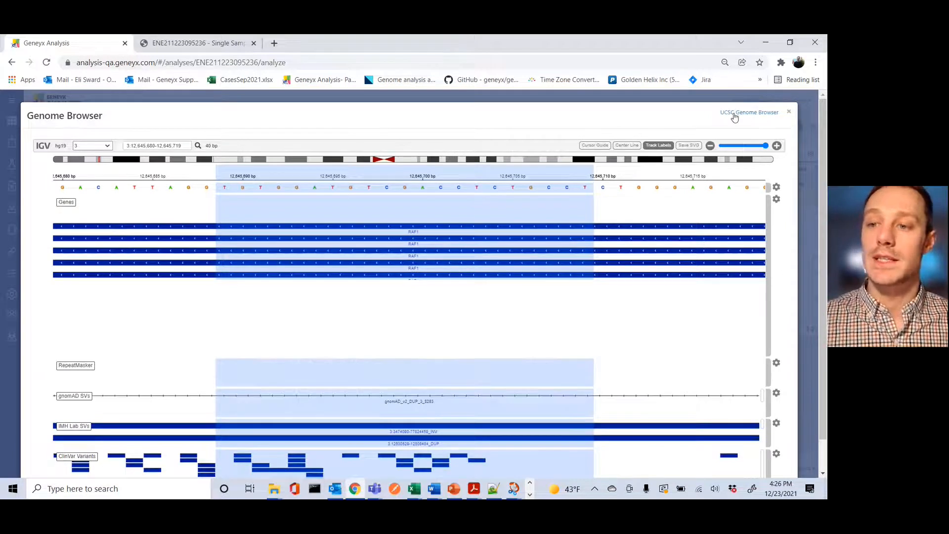
pyautogui.click(790, 115)
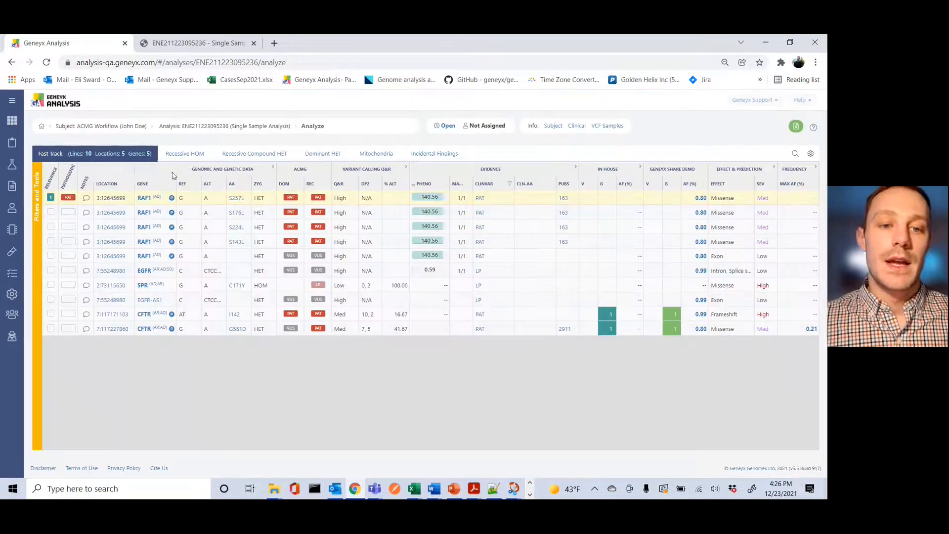
pyautogui.click(147, 199)
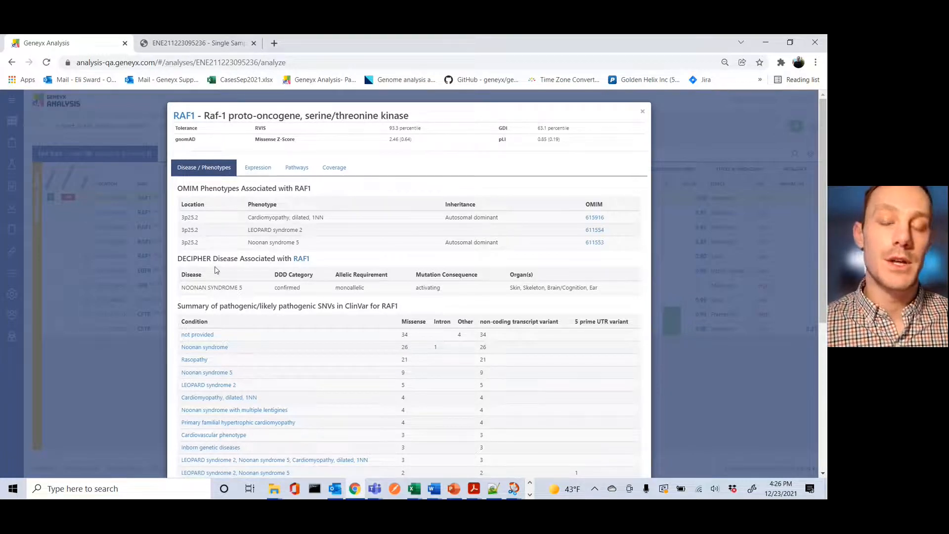
pyautogui.scroll(-3, 221, 272)
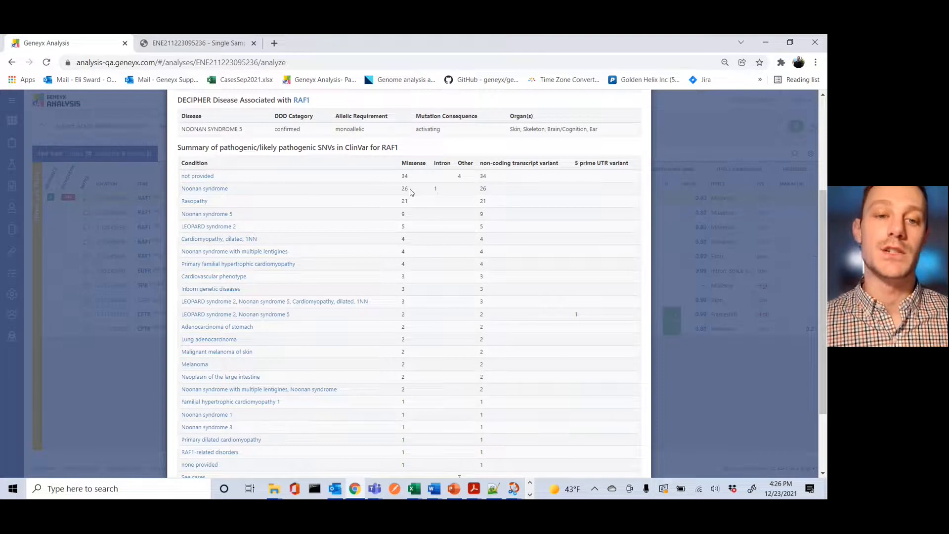
pyautogui.scroll(5, 414, 192)
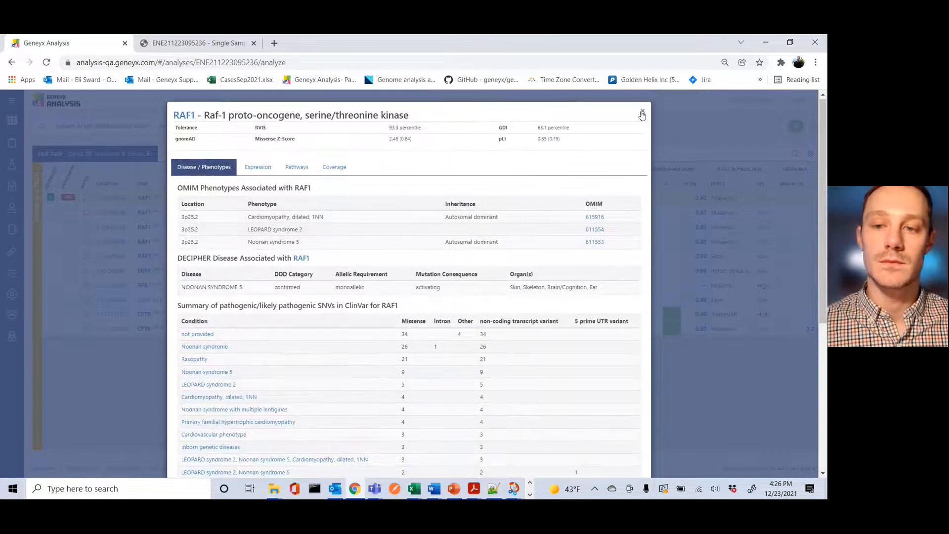
pyautogui.click(642, 115)
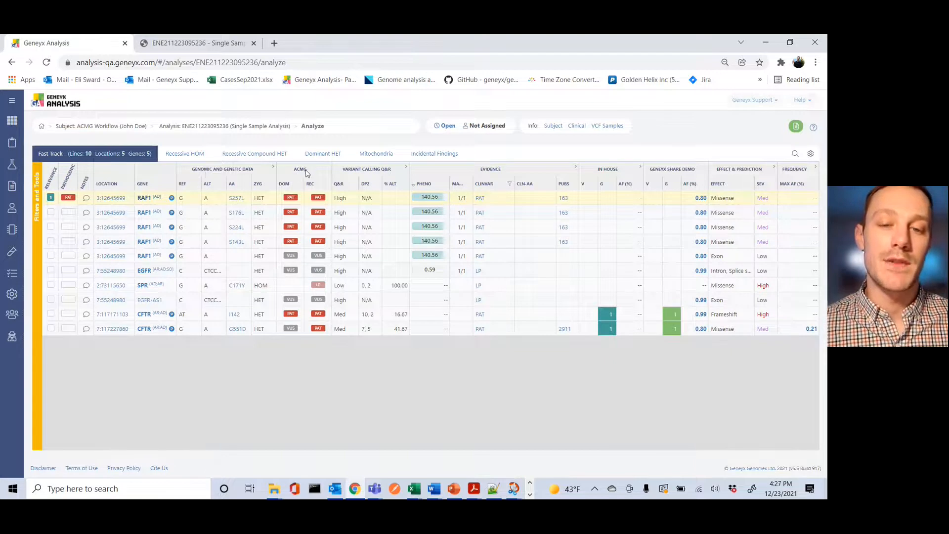
# Step: Review the dominant ACMG interpretation of the RAF1 S257L variant and try excluding criterion PM5 without saving
pyautogui.click(290, 198)
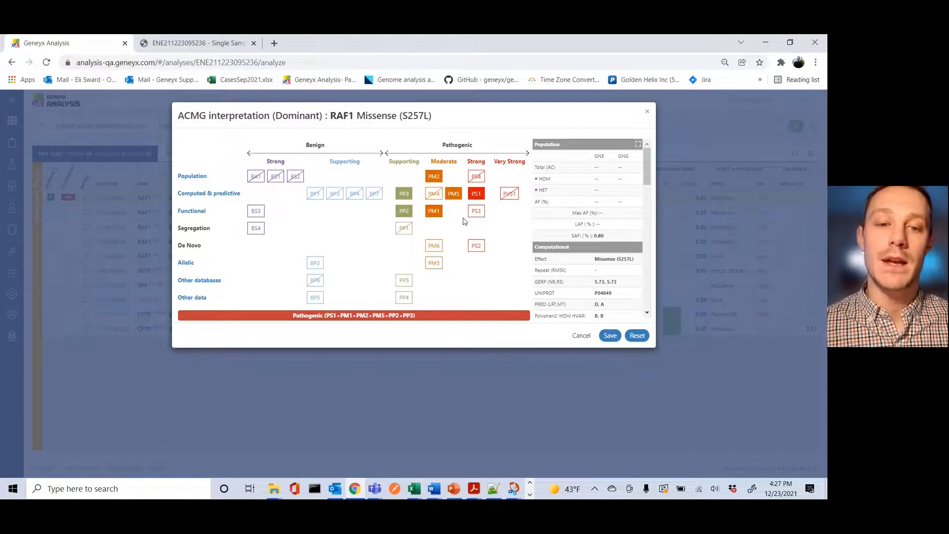
pyautogui.click(199, 196)
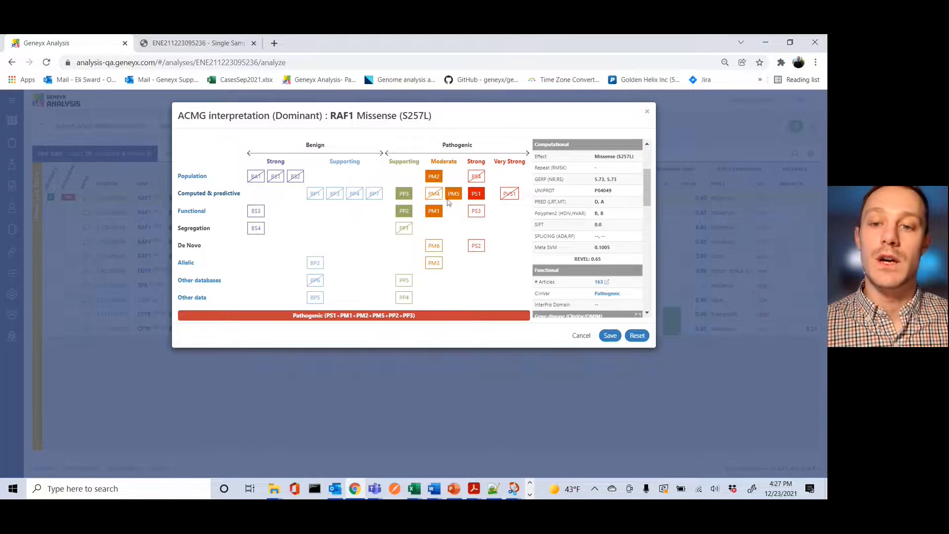
pyautogui.moveTo(452, 196)
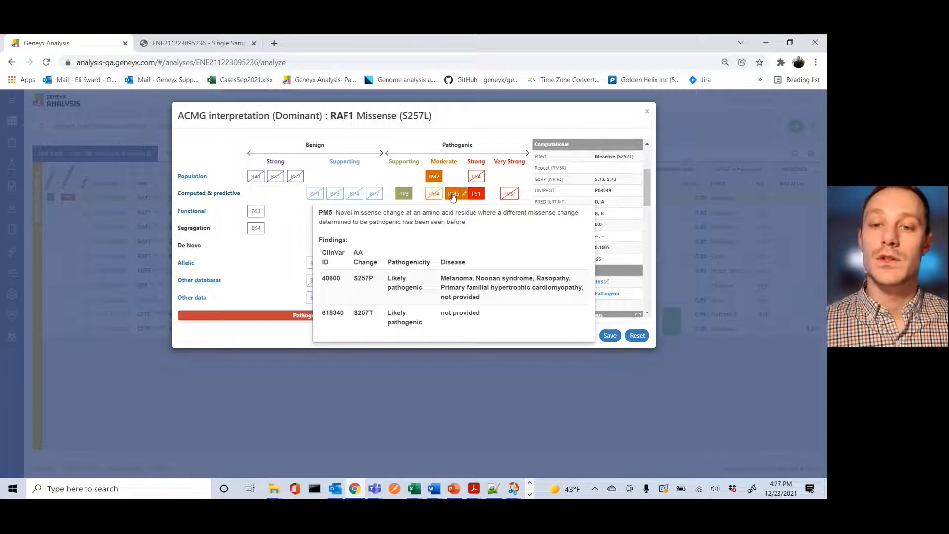
pyautogui.click(453, 194)
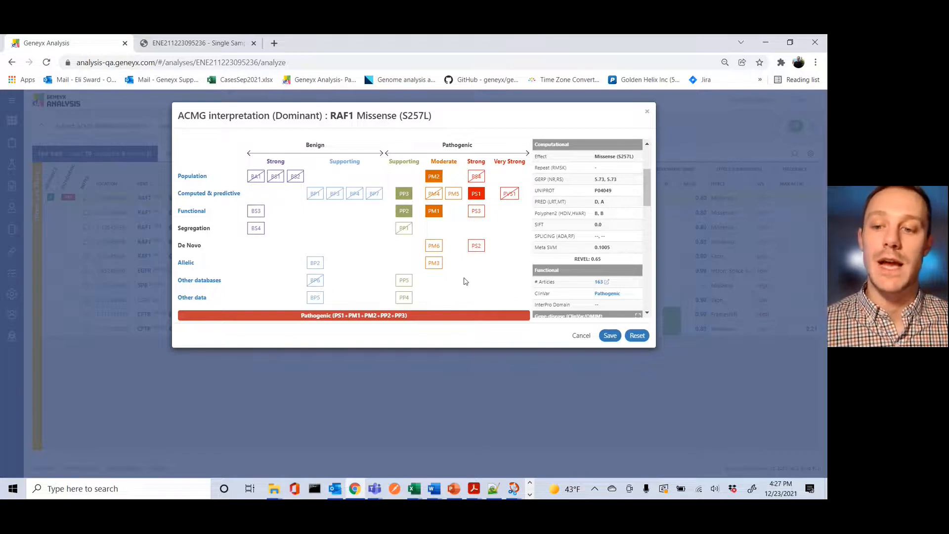
pyautogui.click(582, 336)
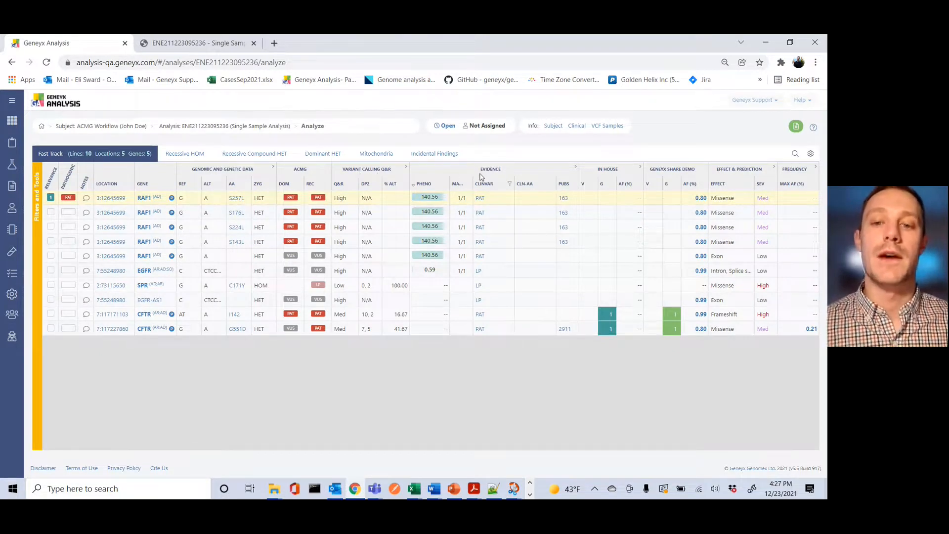
# Step: Examine the evidence associating RAF1 with Noonan syndrome, including related diseases, publications and variants, and close it
pyautogui.click(429, 200)
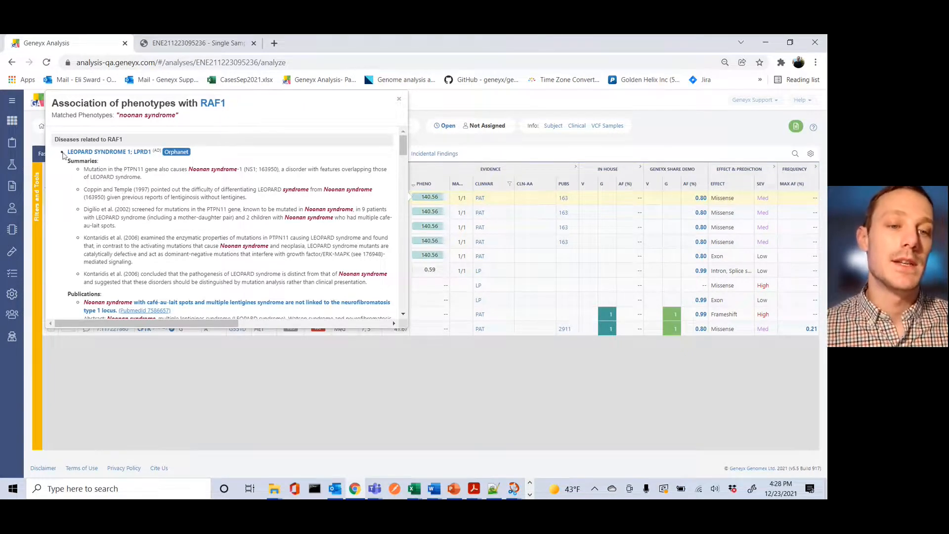
pyautogui.scroll(-10, 143, 241)
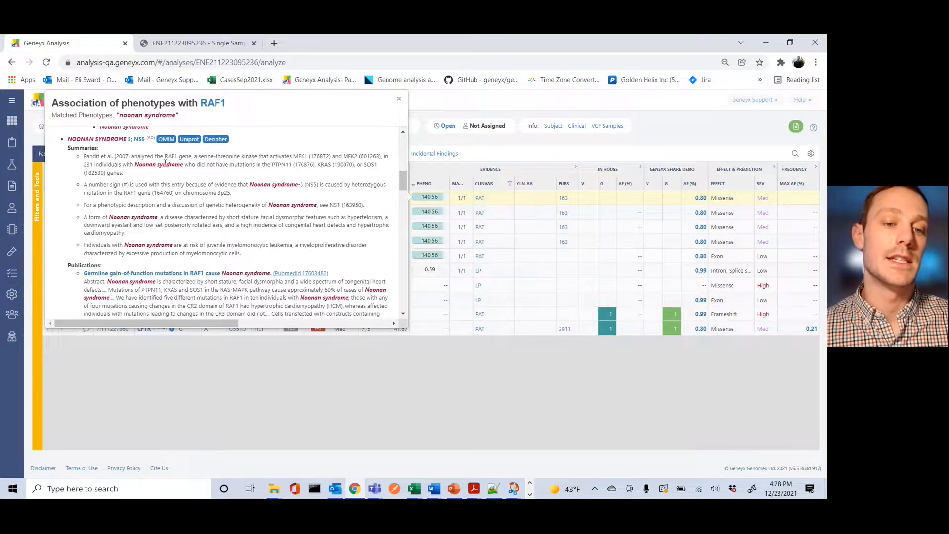
pyautogui.scroll(-4, 216, 239)
pyautogui.scroll(-5, 216, 239)
pyautogui.scroll(-6, 216, 239)
pyautogui.scroll(-6, 216, 239)
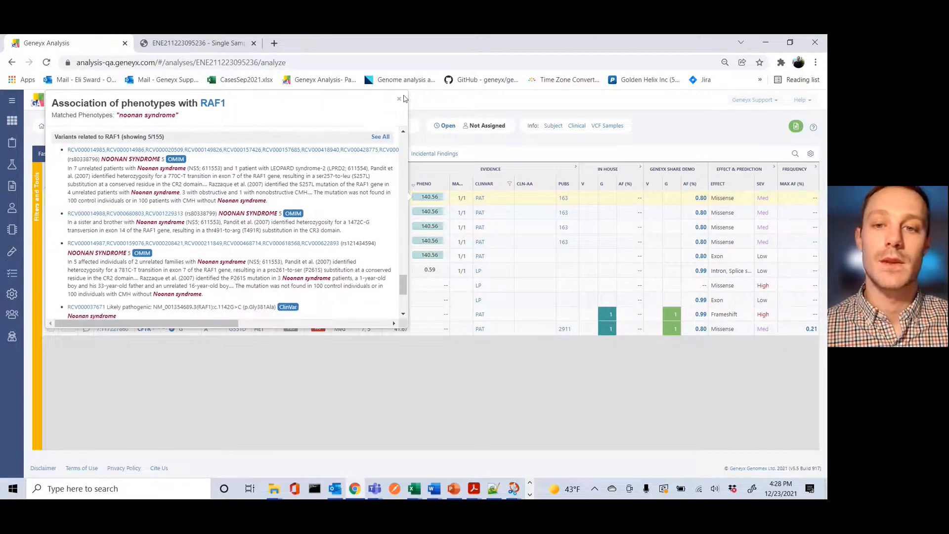
pyautogui.click(399, 102)
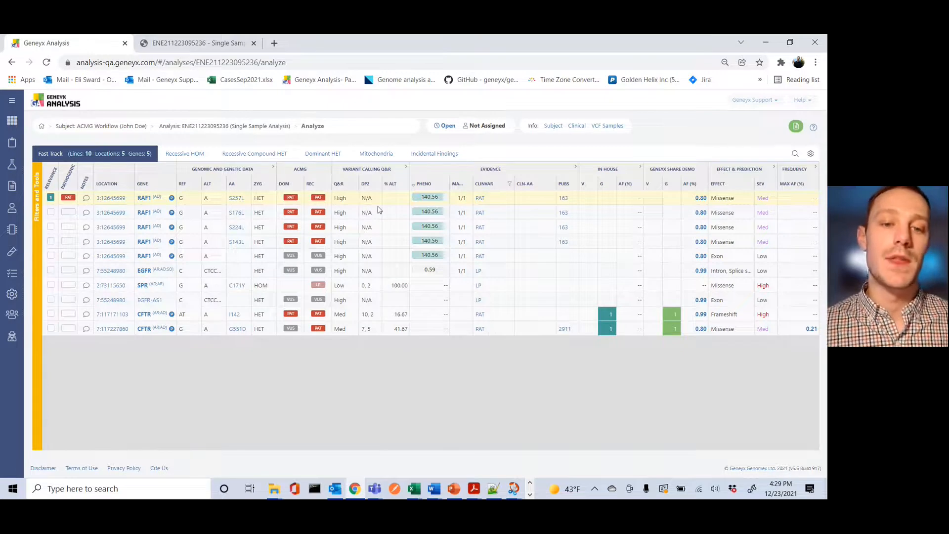
# Step: Review the RAF1 S257L variant's annotation, including relevance, pathogenicity and the selected phenotype evidence, and leave it without saving
pyautogui.click(51, 198)
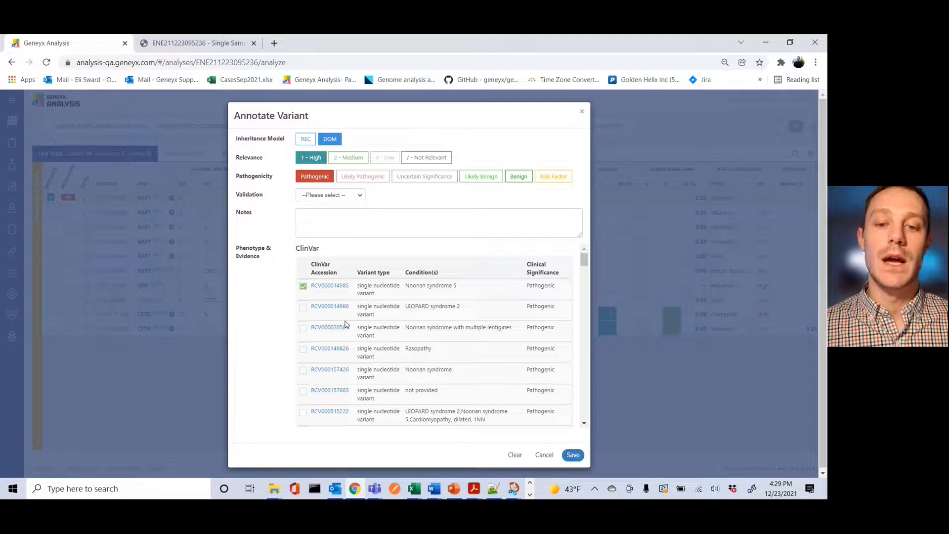
pyautogui.scroll(-8, 346, 324)
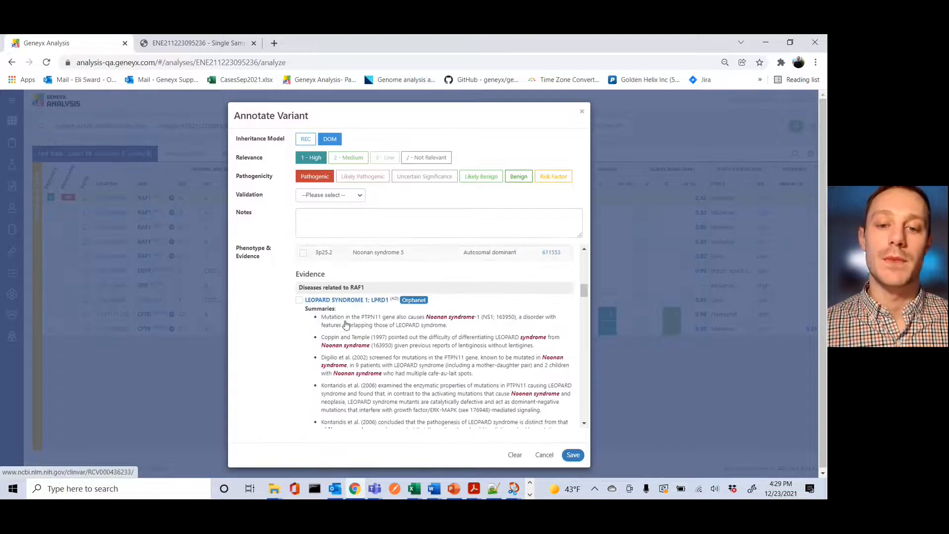
pyautogui.scroll(-2, 345, 325)
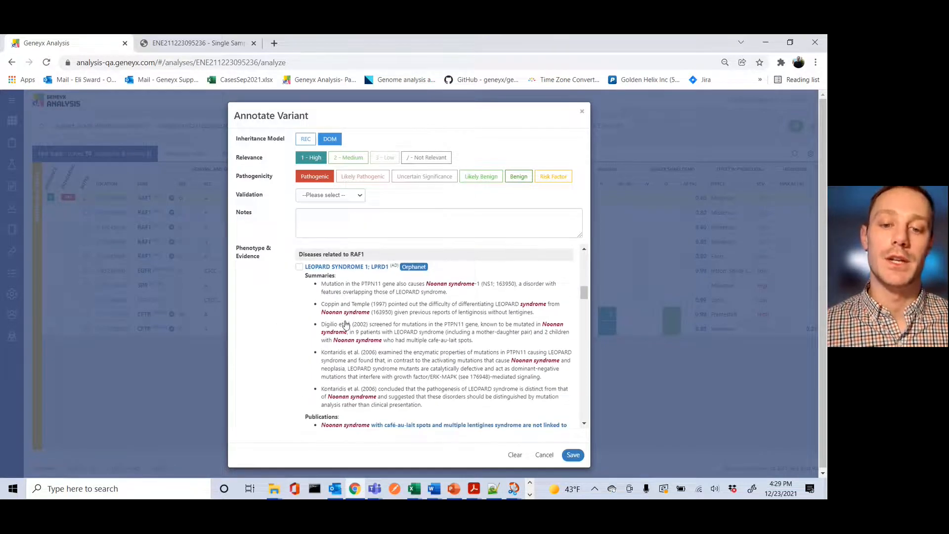
pyautogui.scroll(-8, 345, 325)
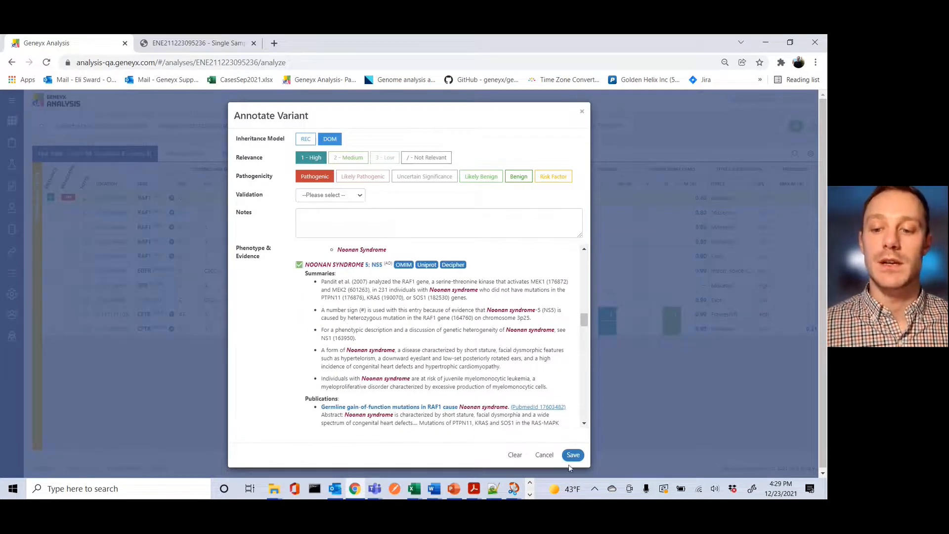
pyautogui.click(544, 455)
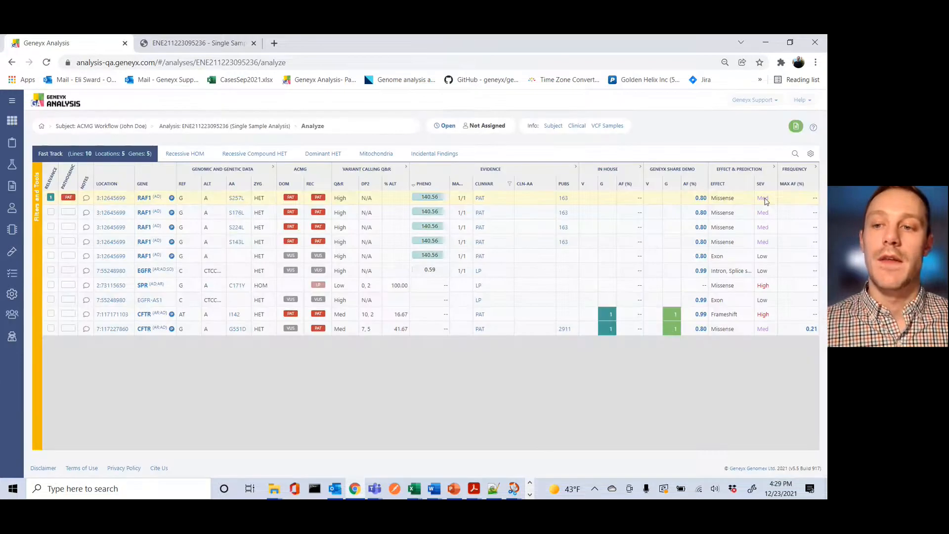
# Step: Generate the sequencing analysis report preview and review its patient, clinical and main findings sections
pyautogui.click(796, 130)
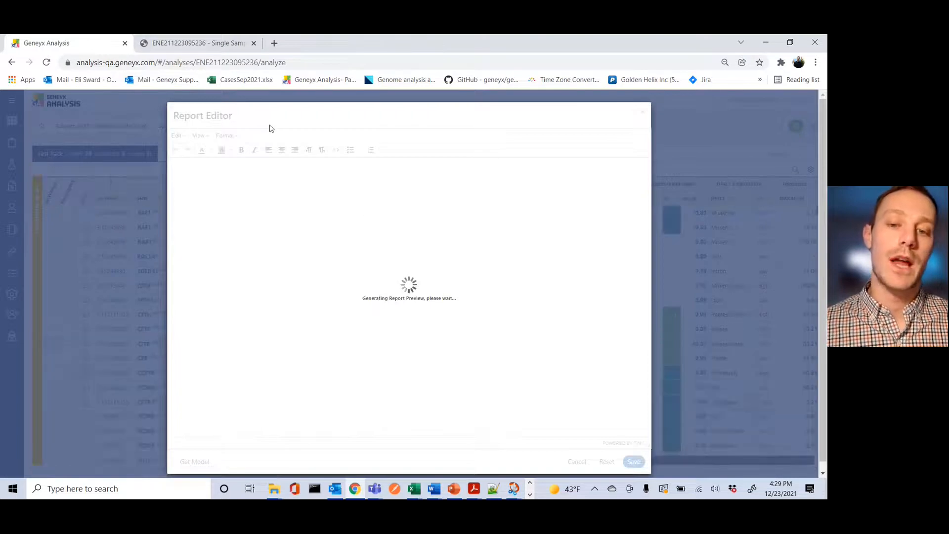
pyautogui.scroll(-1, 362, 297)
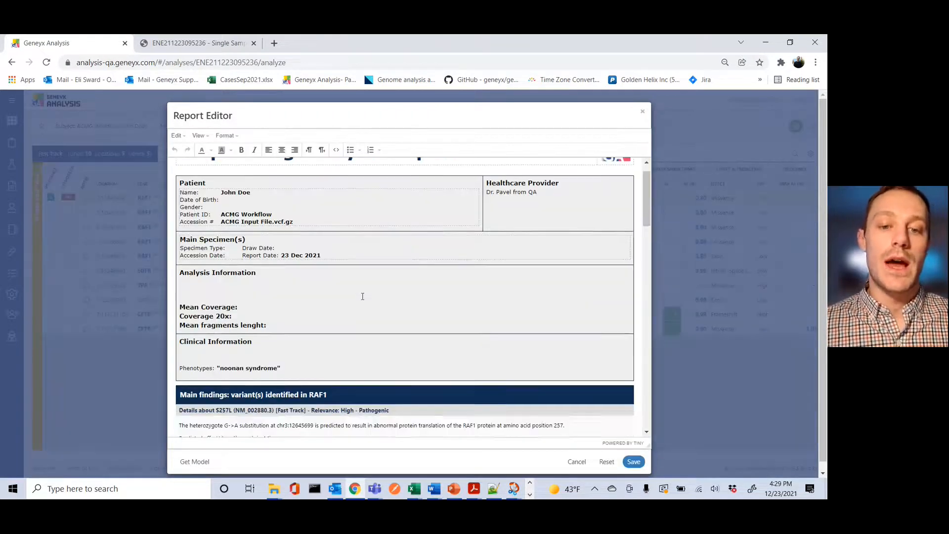
pyautogui.scroll(-6, 362, 297)
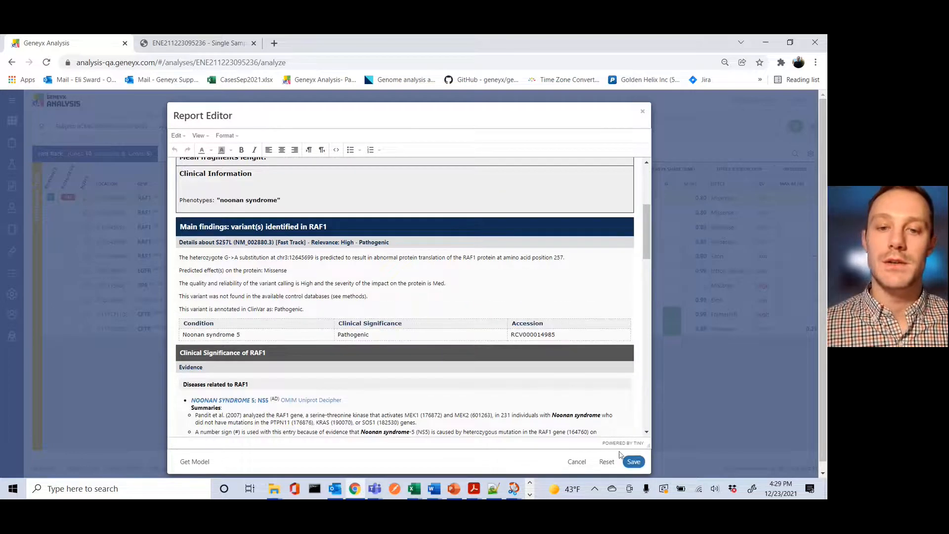
pyautogui.scroll(7, 441, 300)
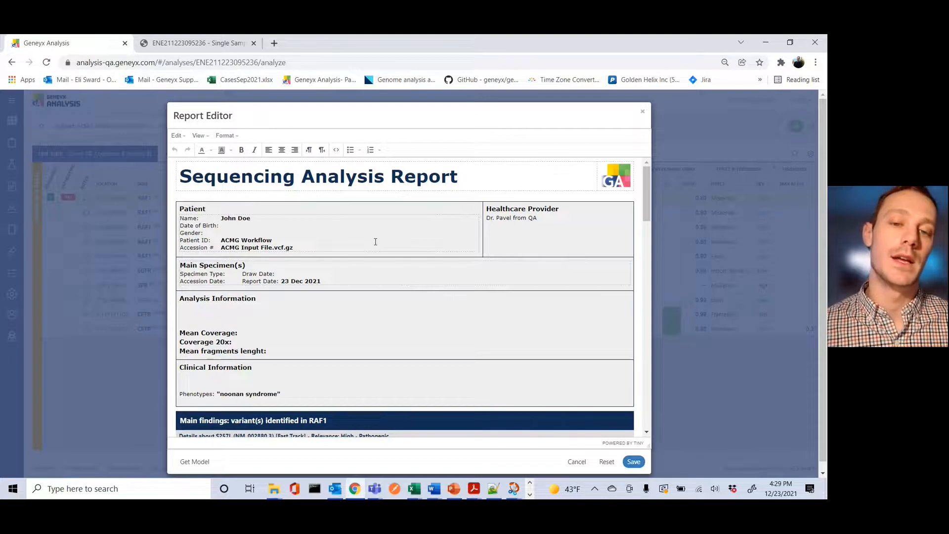
# Step: Look through the exported PDF report from its cover page to the RAF1 main findings, and switch to the PowerPoint presentation
pyautogui.click(198, 44)
pyautogui.scroll(20, 427, 215)
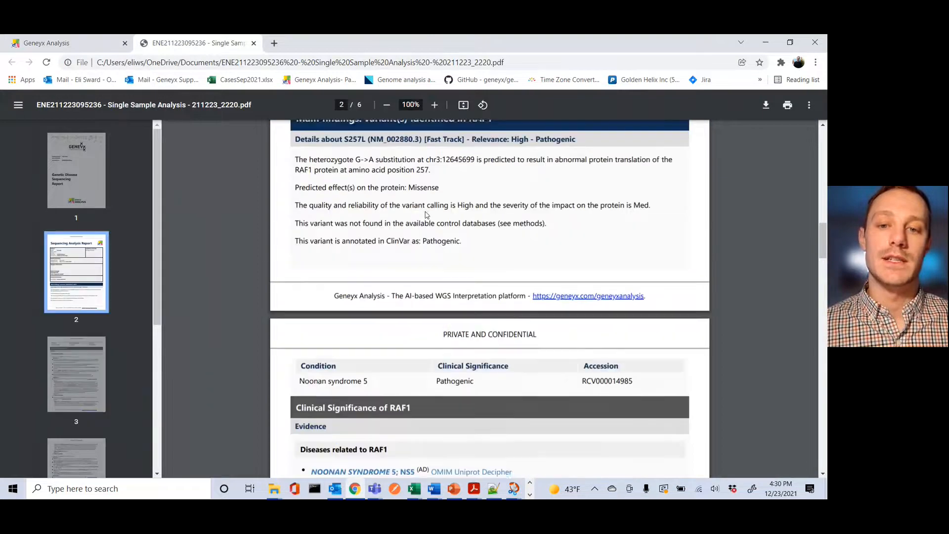
pyautogui.scroll(1, 427, 215)
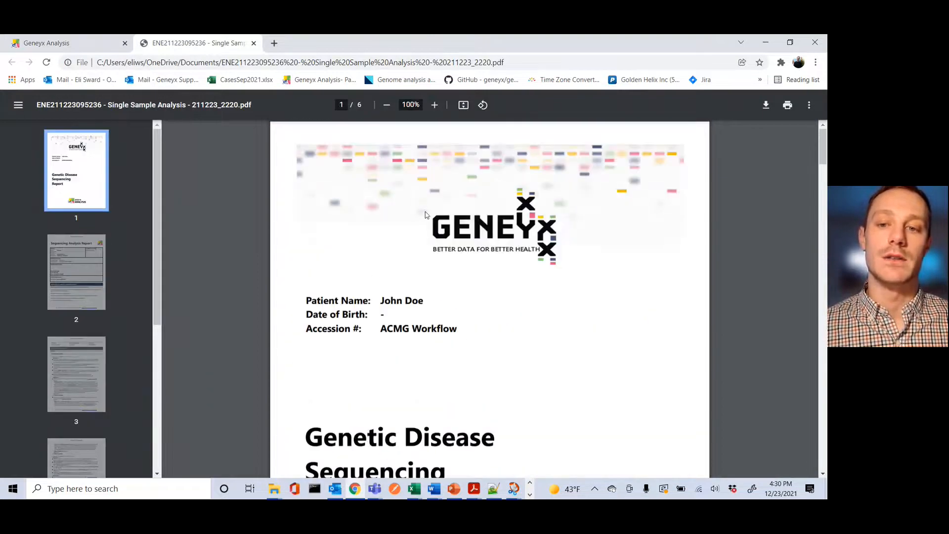
pyautogui.scroll(-3, 427, 215)
pyautogui.scroll(-1, 426, 215)
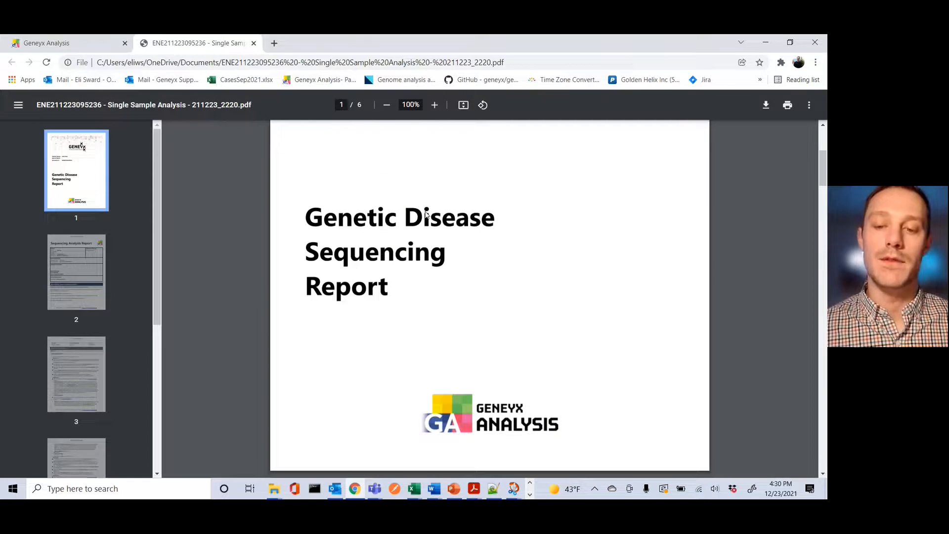
pyautogui.scroll(-10, 427, 215)
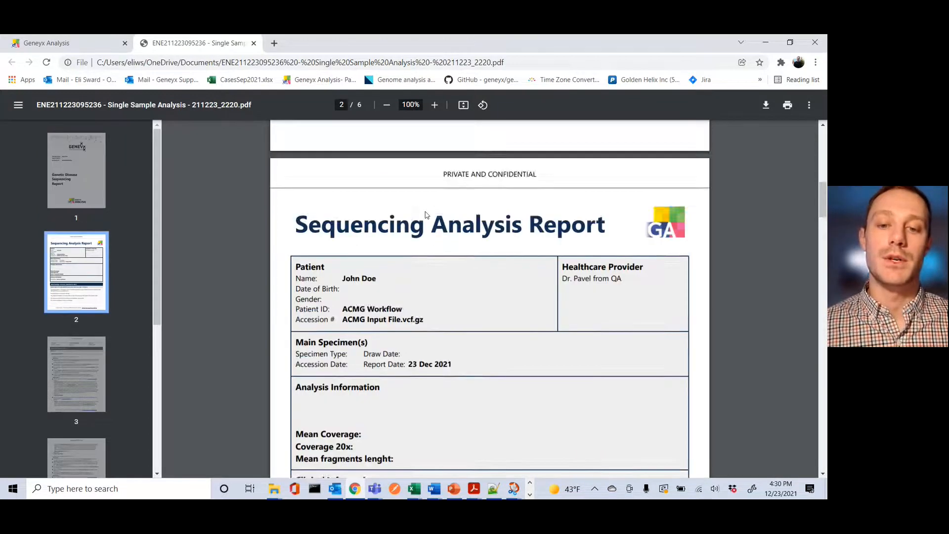
pyautogui.scroll(-7, 427, 216)
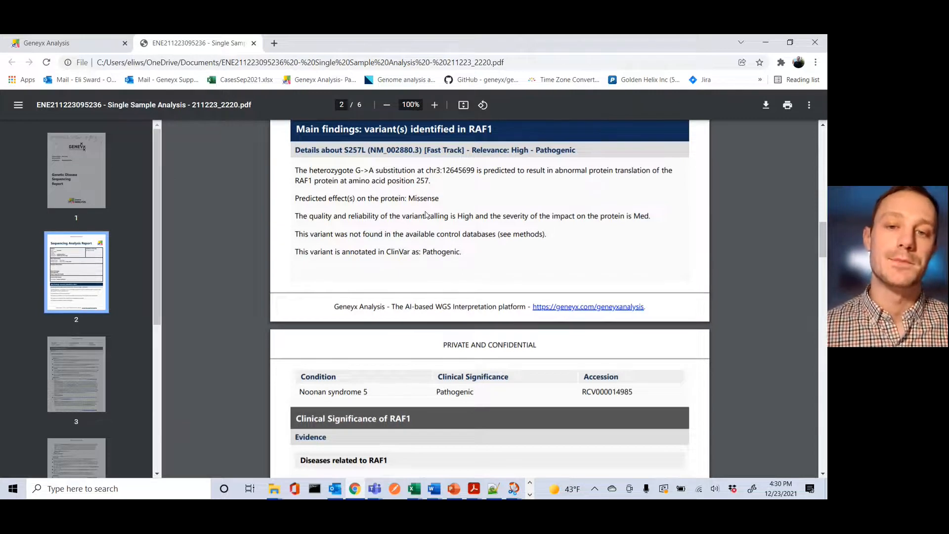
pyautogui.scroll(15, 427, 215)
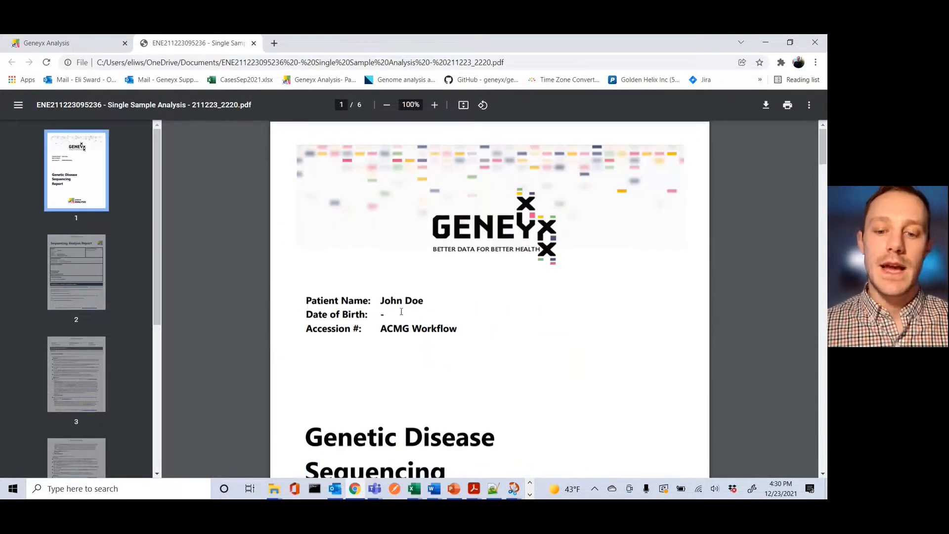
pyautogui.click(454, 490)
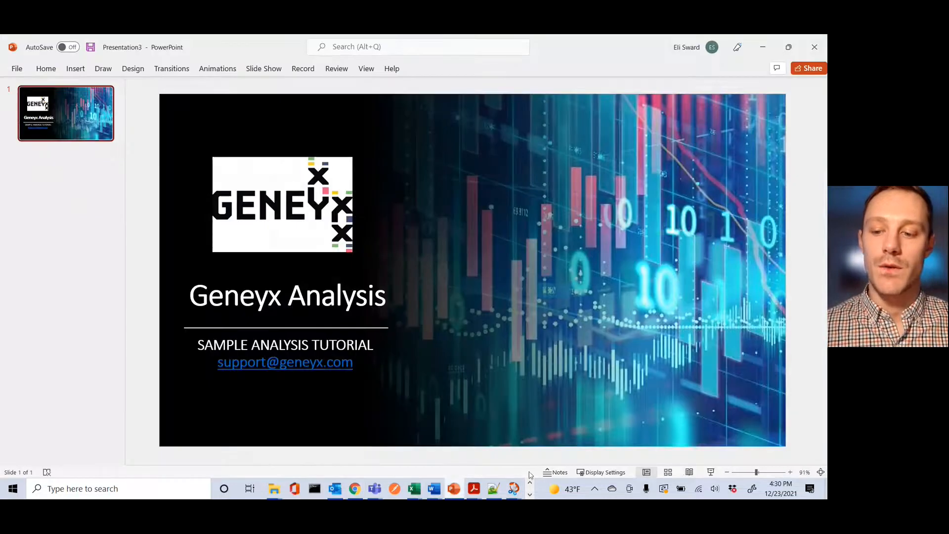